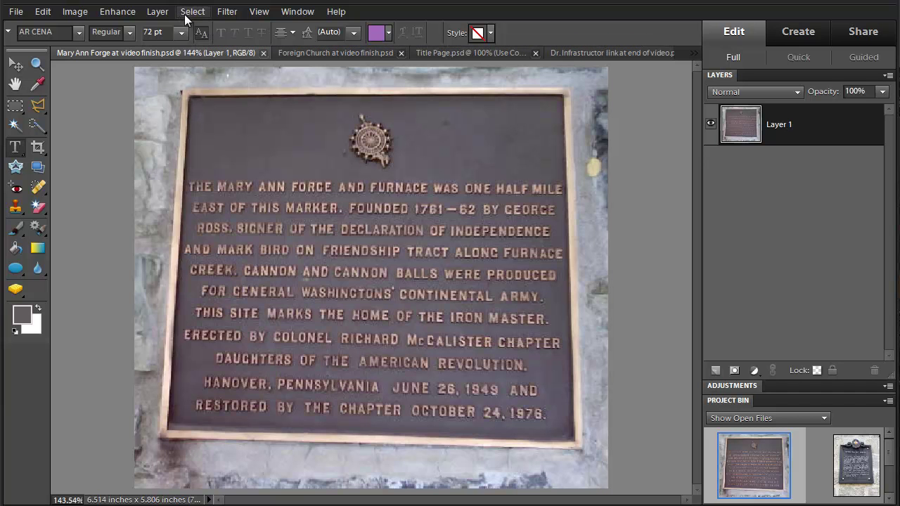
- Correct the Mary Ann Forge plaque's camera distortion with vertical perspective -19 and horizontal perspective -3
left_click(230, 12)
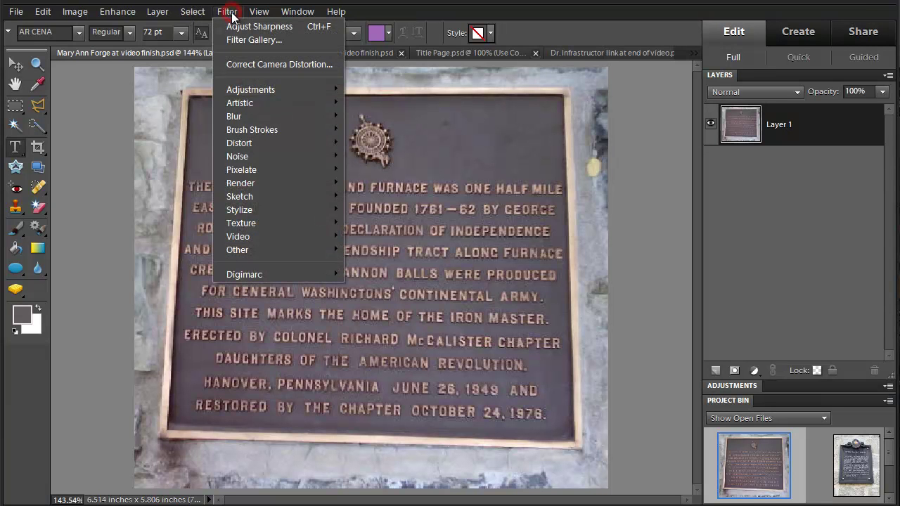
left_click(266, 64)
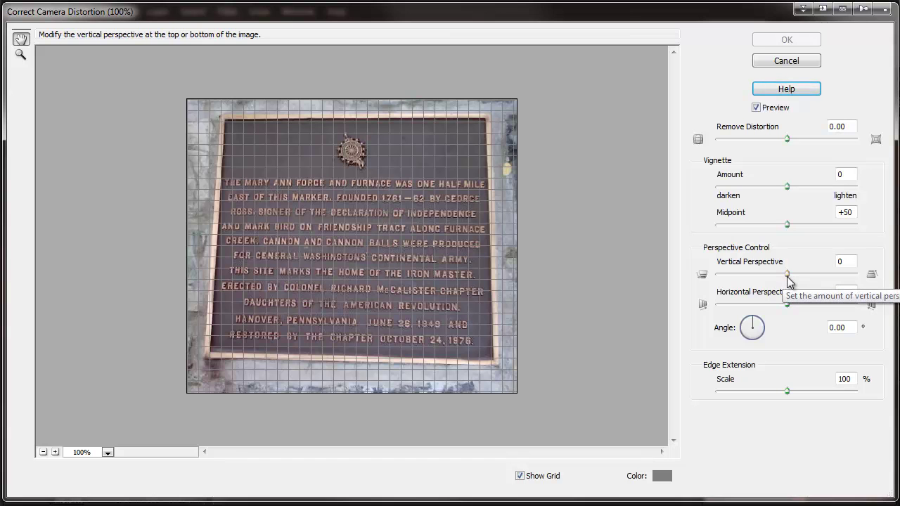
left_click_drag(787, 275, 777, 294)
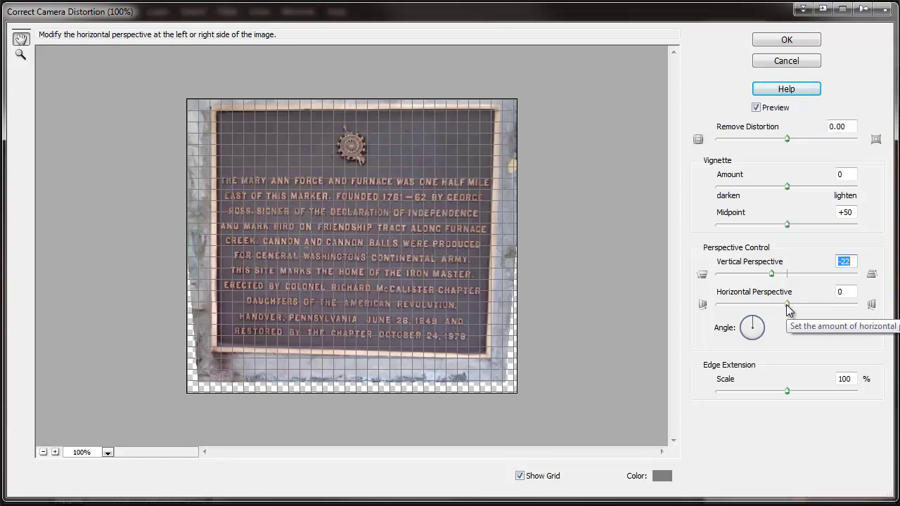
left_click(787, 305)
mouse_move(787, 308)
left_mouse_down()
mouse_move(777, 310)
mouse_move(787, 313)
left_mouse_up()
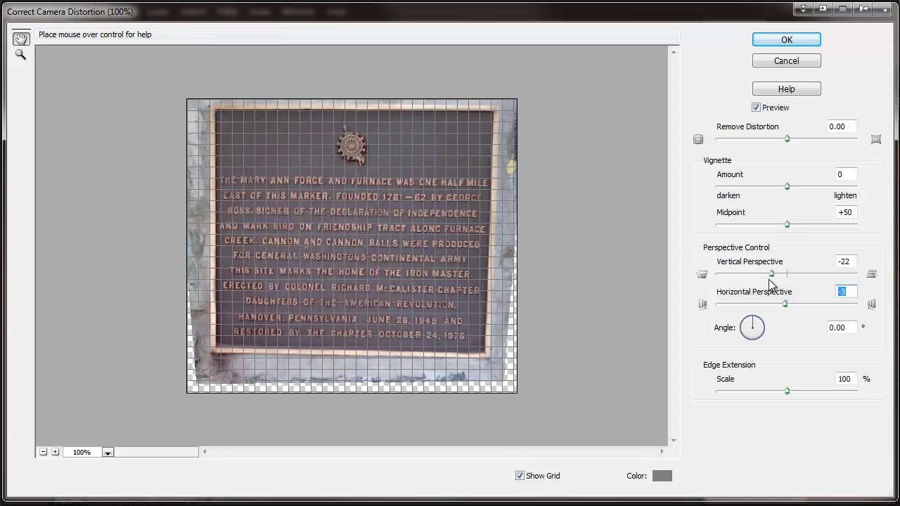
mouse_move(771, 277)
left_mouse_down()
mouse_move(785, 283)
mouse_move(774, 275)
left_mouse_up()
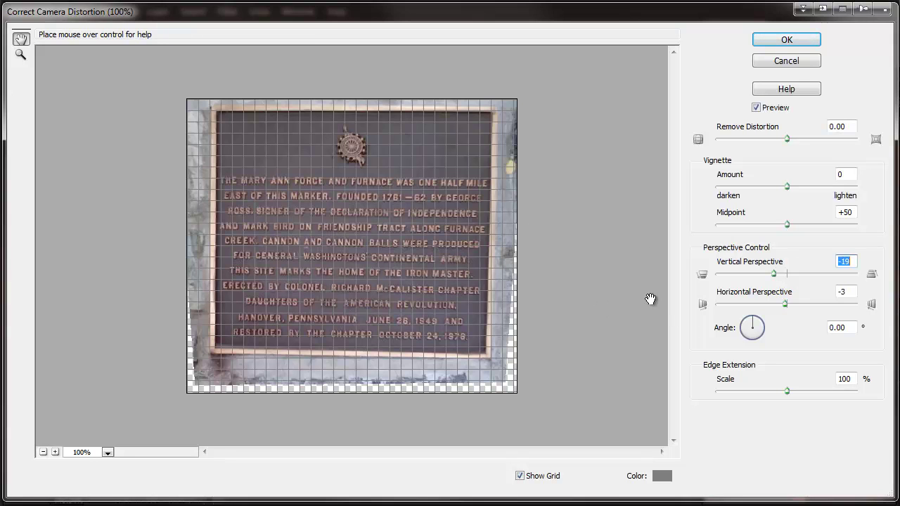
- Set the distortion correction's angle to 0.88° and horizontal perspective to -10, and apply it to the plaque
left_click_drag(751, 324, 750, 198)
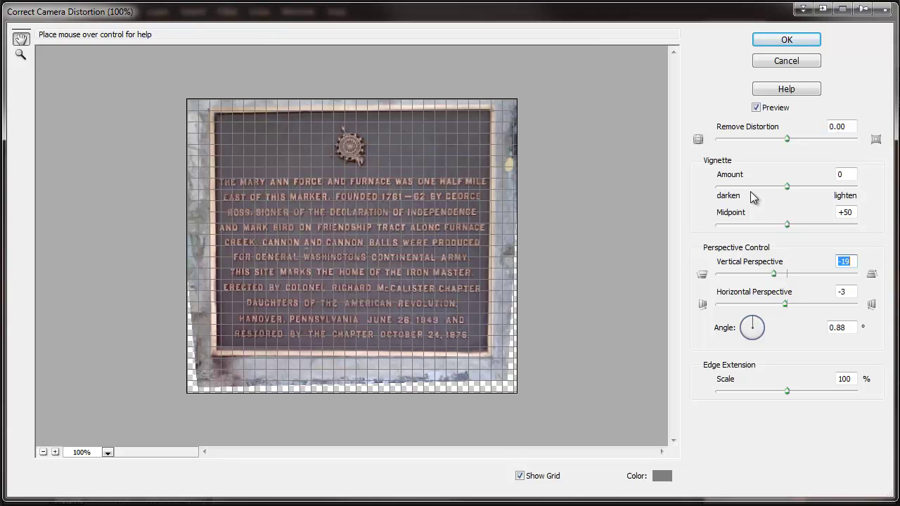
left_click(786, 305)
left_click_drag(786, 308, 780, 310)
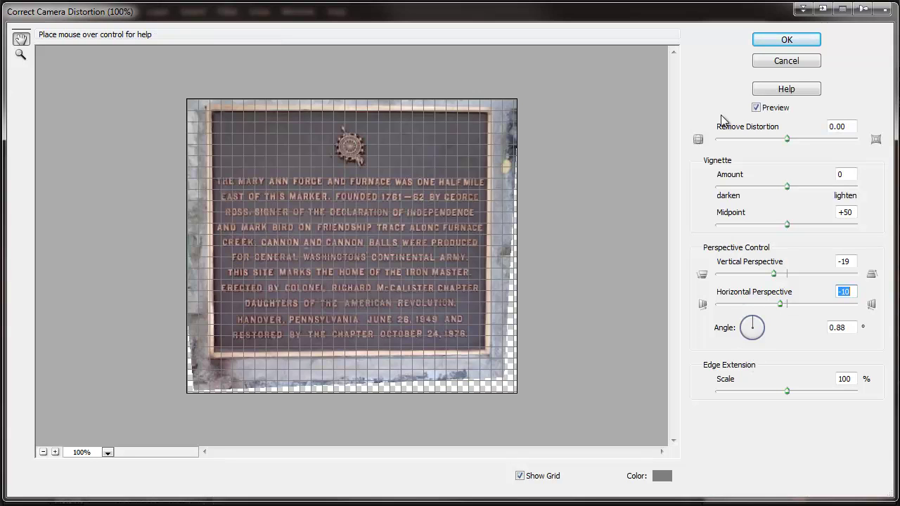
left_click(785, 42)
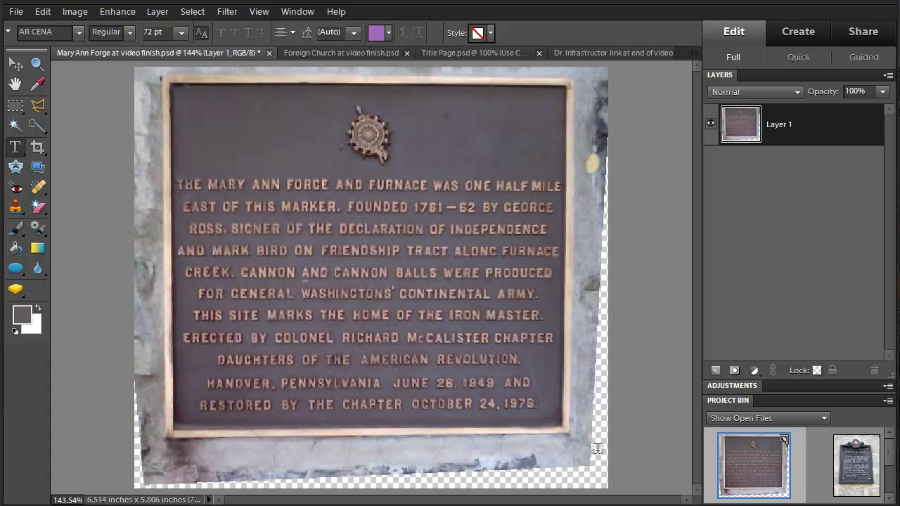
- Crop the image closely around the plaque's frame, excluding the transparent edges along the sides and bottom
left_click(37, 146)
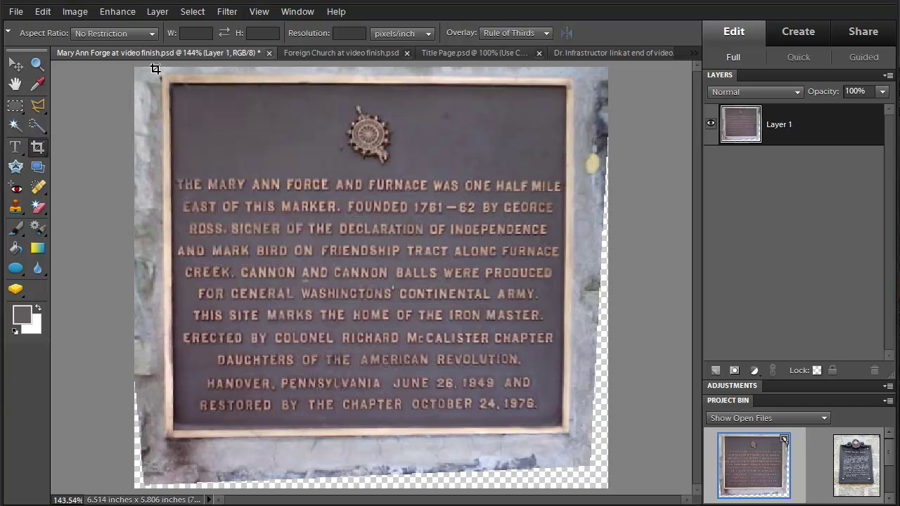
left_click_drag(154, 68, 585, 448)
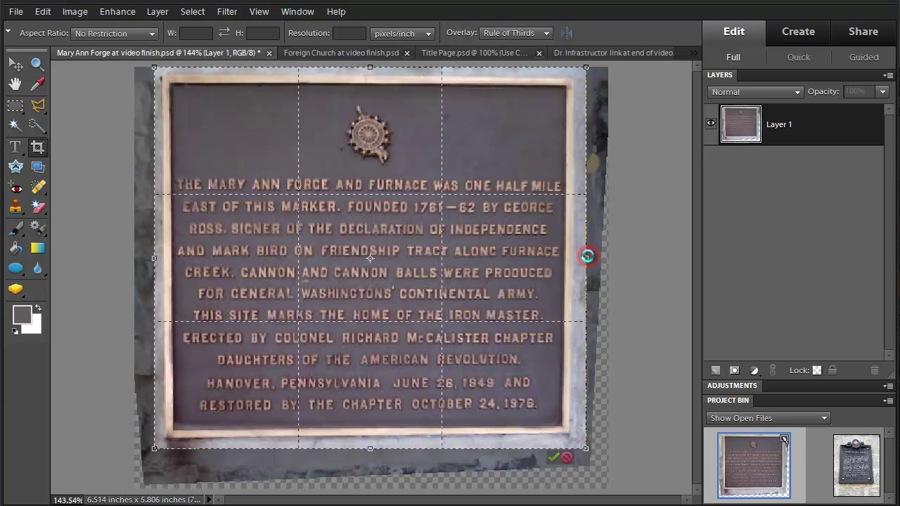
left_click_drag(586, 256, 583, 257)
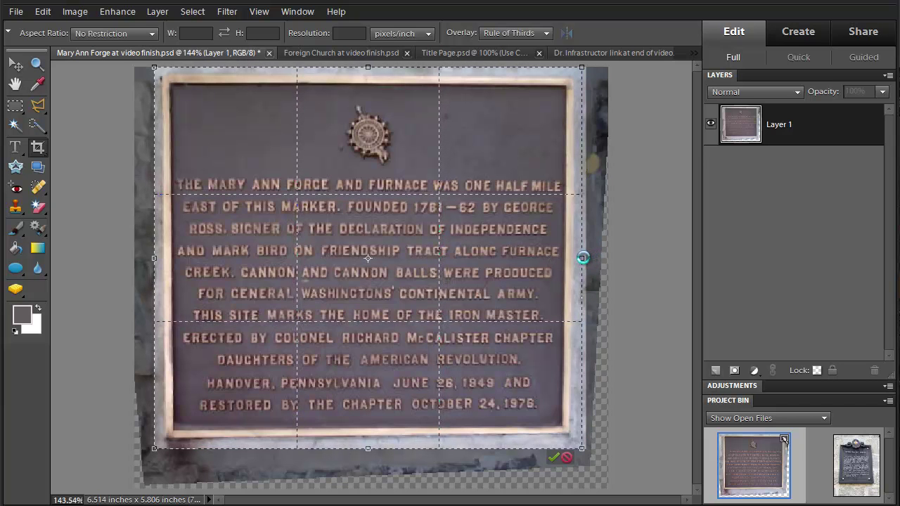
left_click(548, 457)
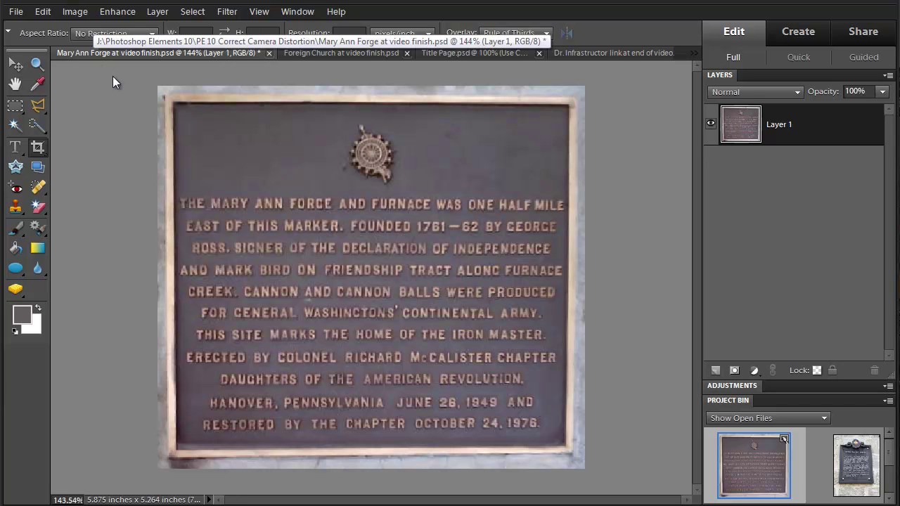
- Skew the cropped plaque layer slightly from its lower-right corner and commit the transformation
left_click(75, 12)
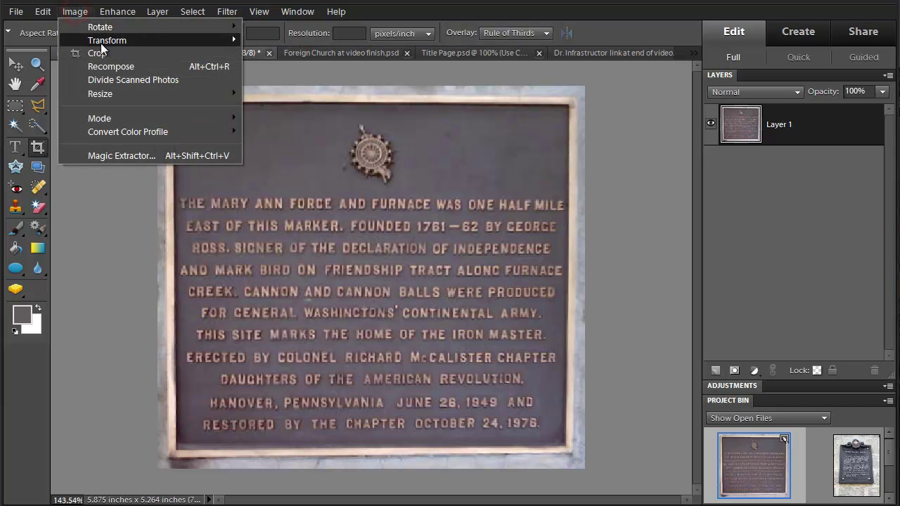
mouse_move(113, 40)
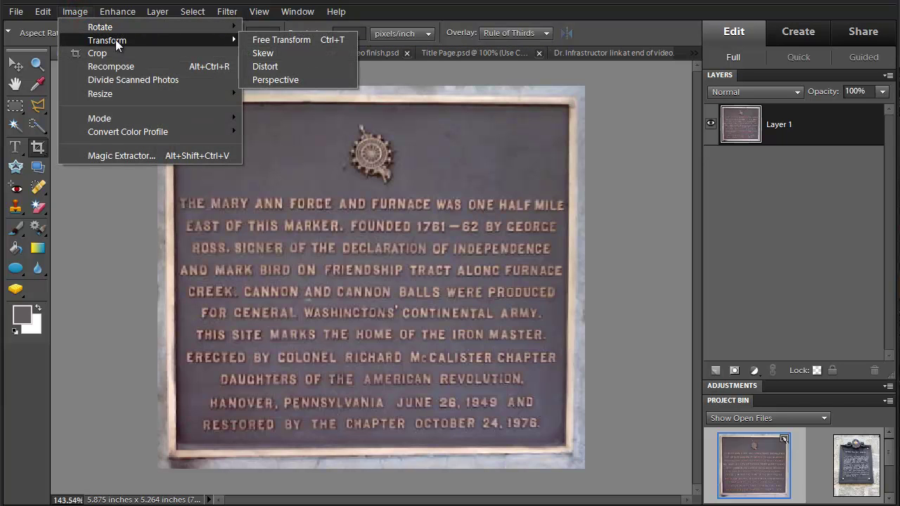
left_click(284, 52)
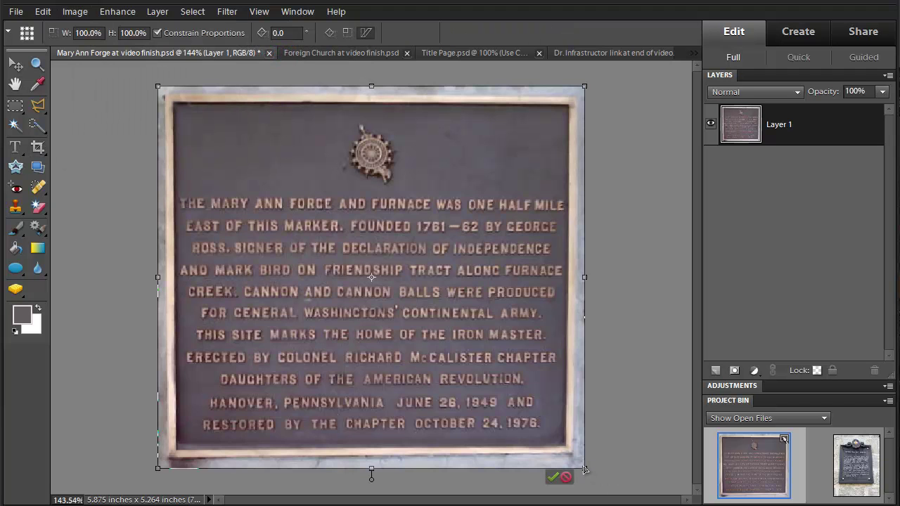
left_click_drag(587, 472, 593, 482)
key("Return")
- Apply Correct Camera Distortion to the plaque again with a vertical perspective of +3
key("ctrl+alt+0")
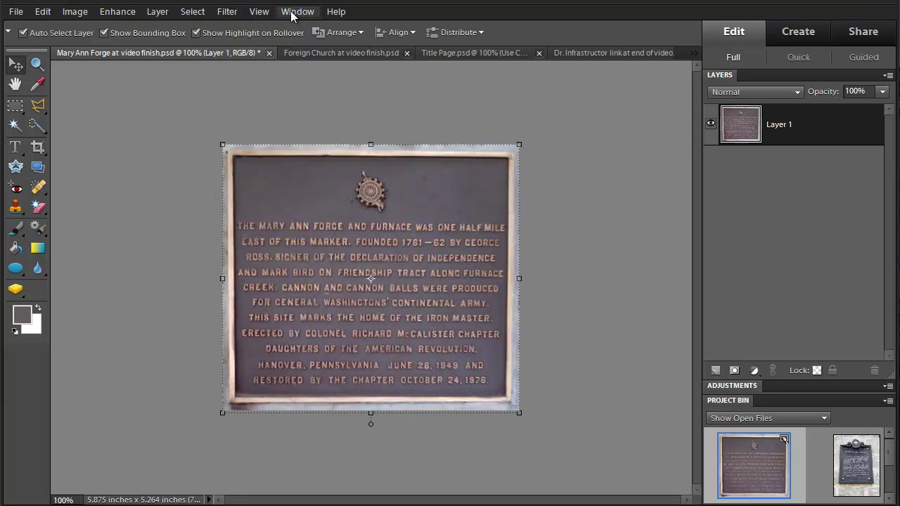
left_click(258, 11)
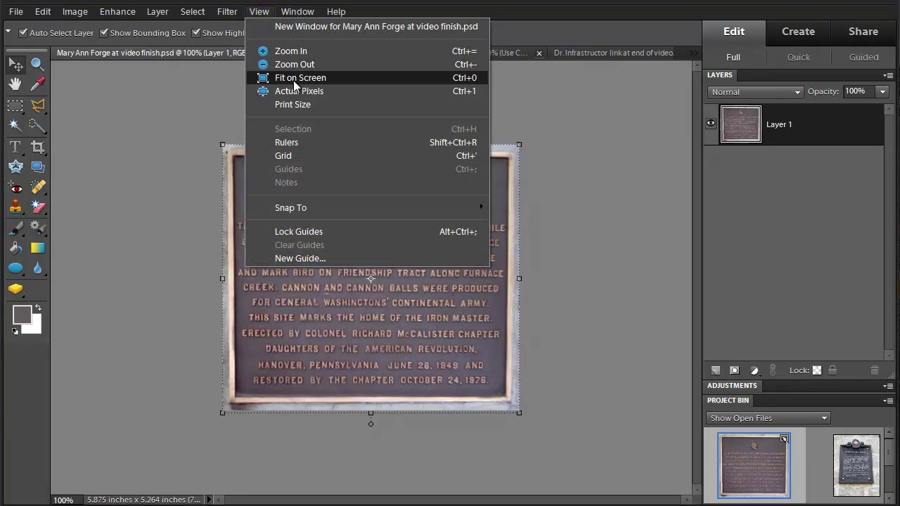
left_click(292, 79)
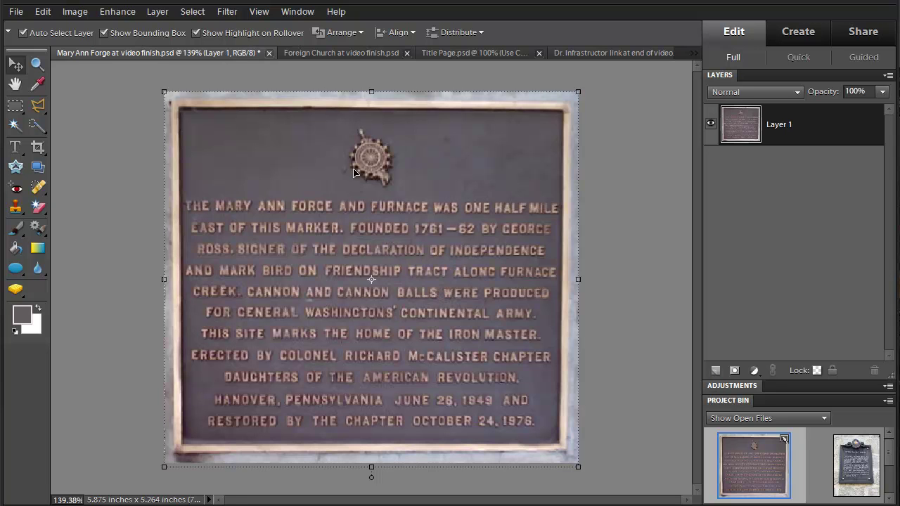
left_click(227, 12)
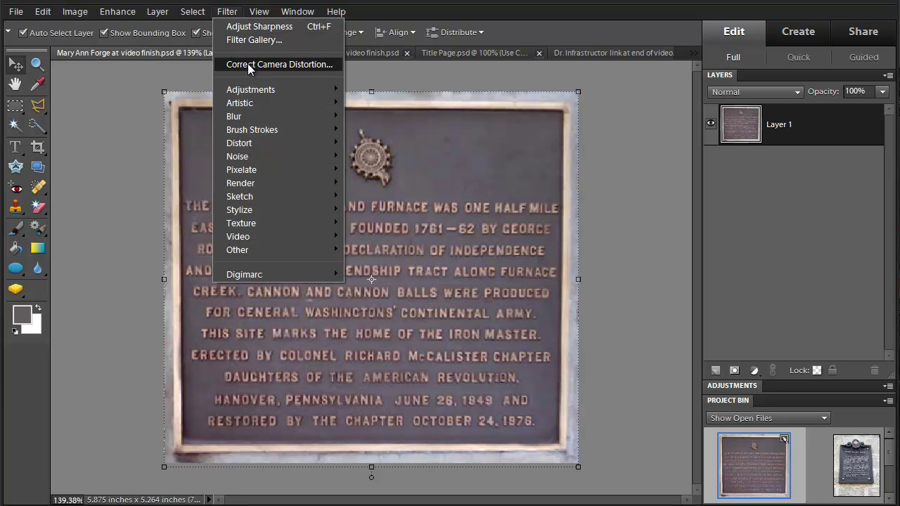
left_click(275, 64)
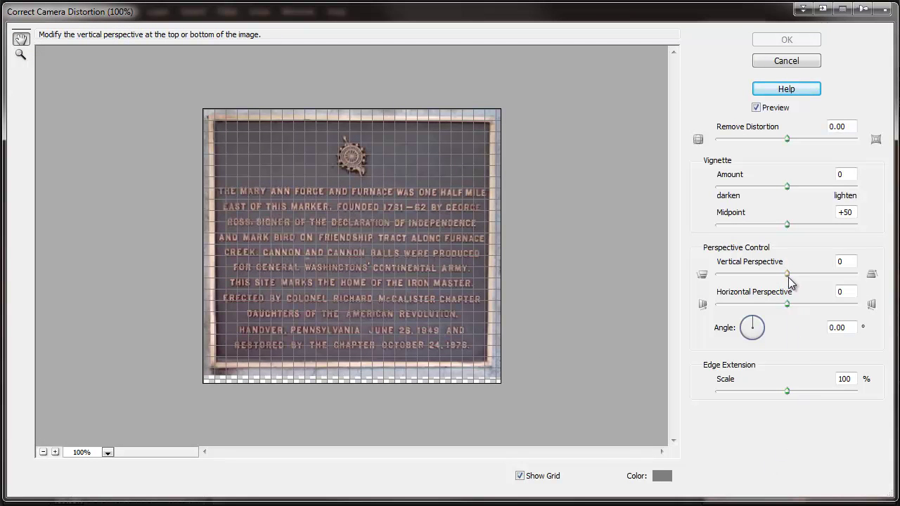
mouse_move(788, 280)
left_mouse_down()
mouse_move(796, 282)
mouse_move(790, 264)
left_mouse_up()
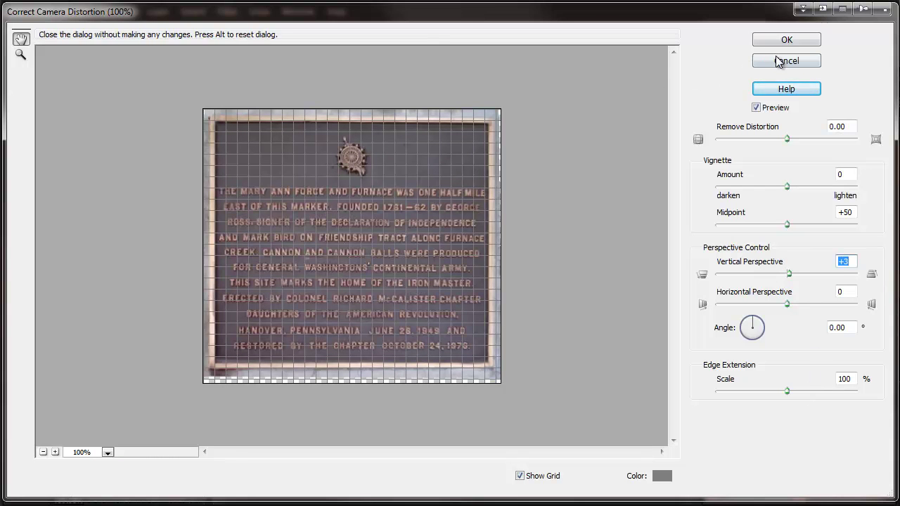
left_click(791, 40)
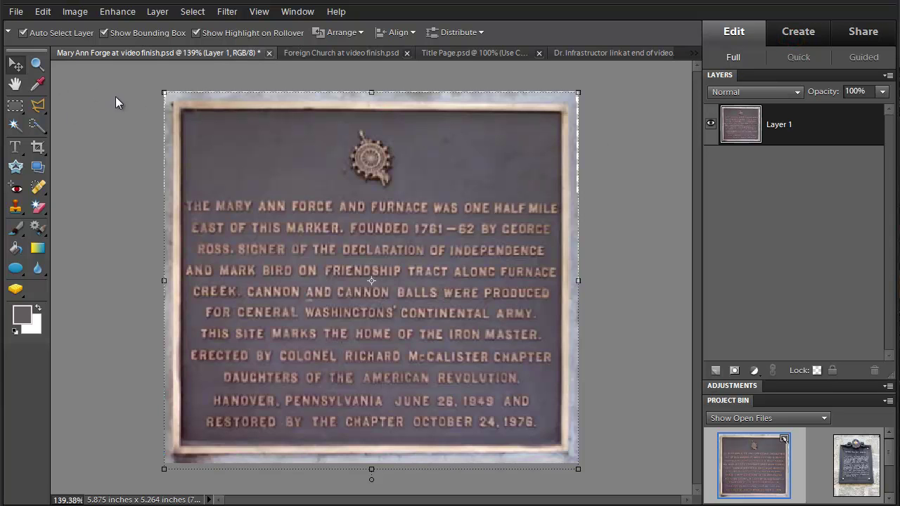
- Crop the plaque image again to trim the transparent strip along the bottom edge
left_click(37, 148)
left_click_drag(166, 94, 576, 461)
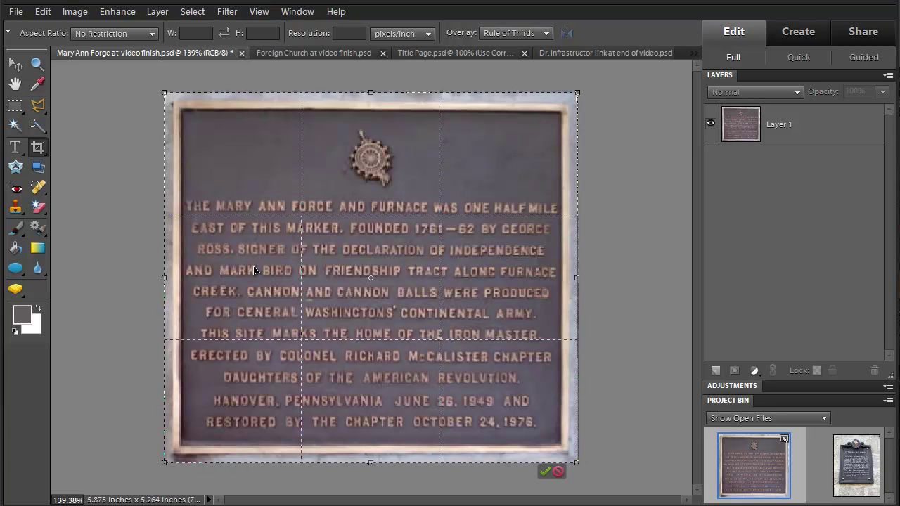
key("ctrl+plus")
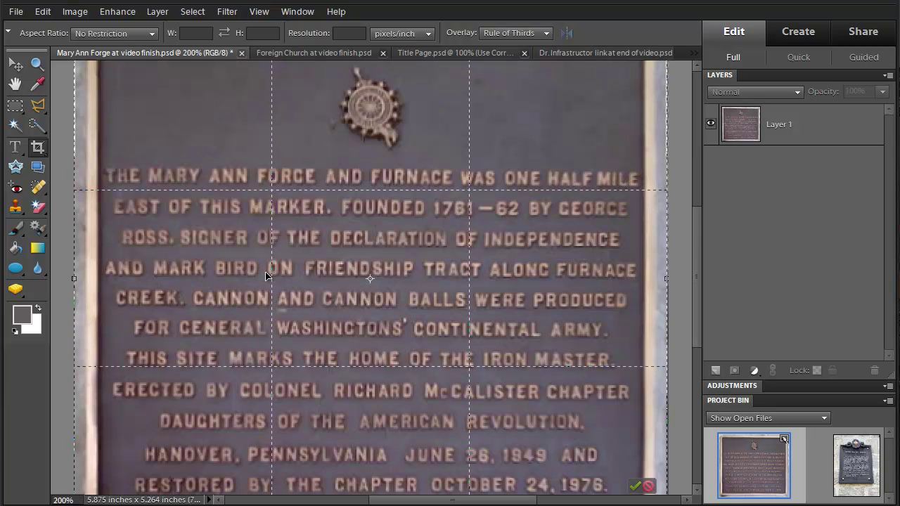
left_click(635, 486)
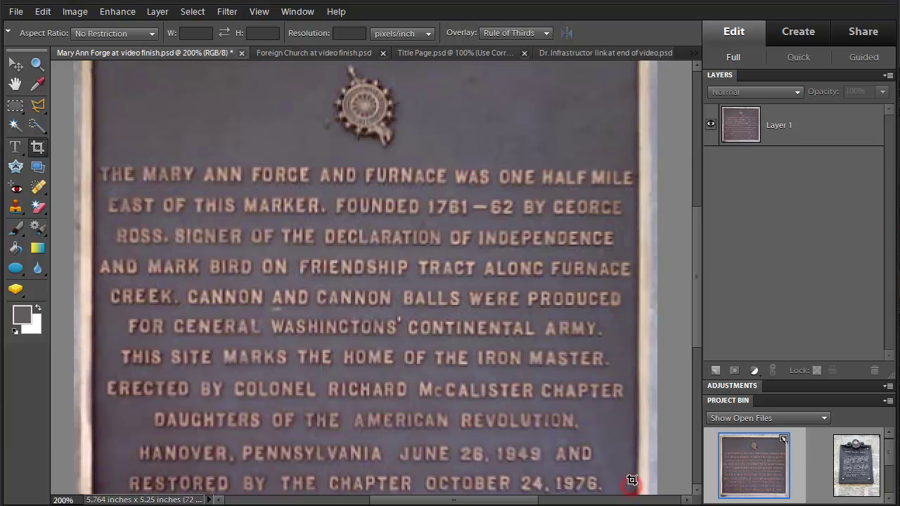
- Return to a single-document layout and bring up the Foreign Church at video finish.psd image
key("ctrl+minus")
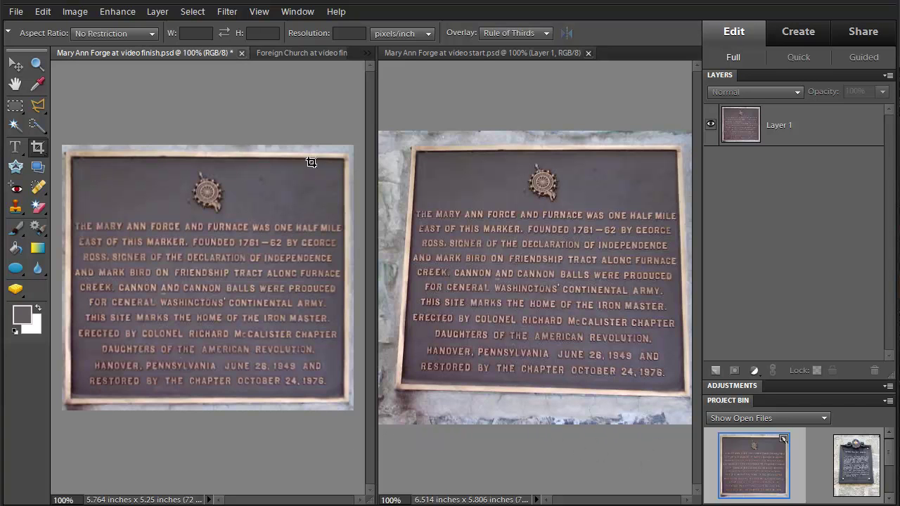
left_click(62, 11)
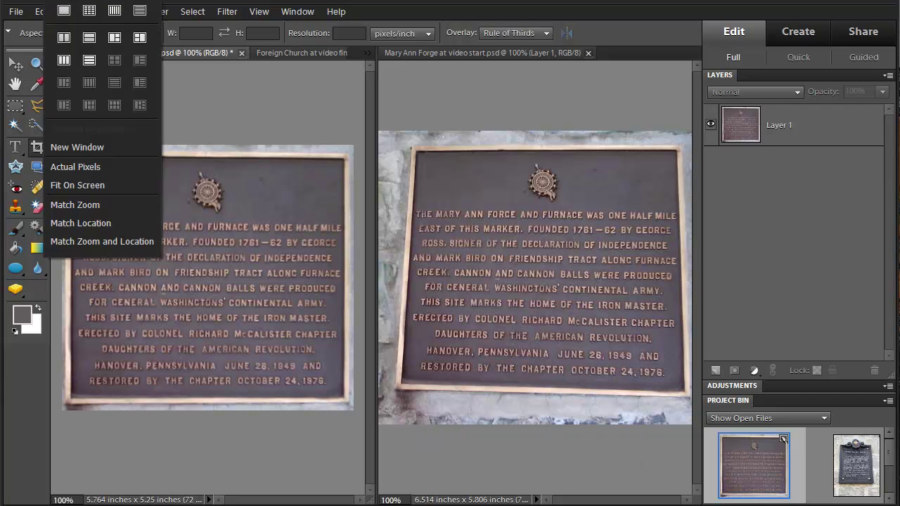
left_click(62, 14)
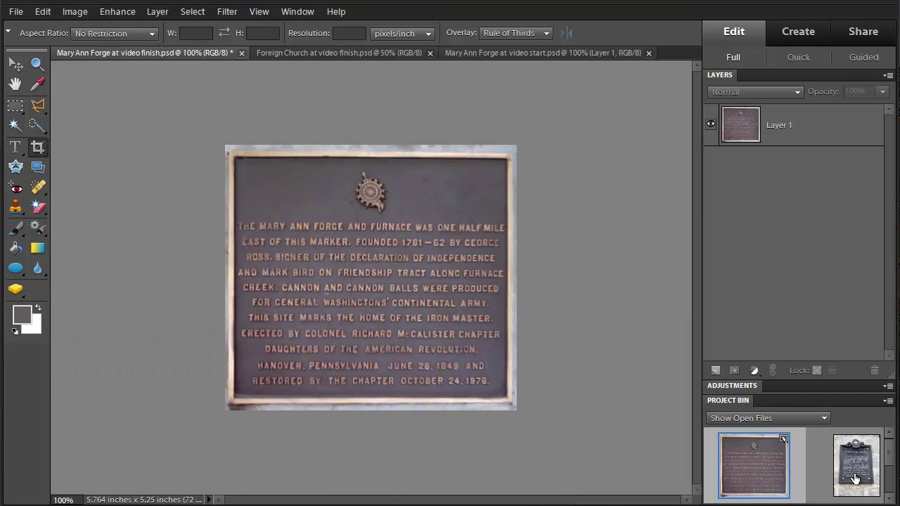
left_click(862, 471)
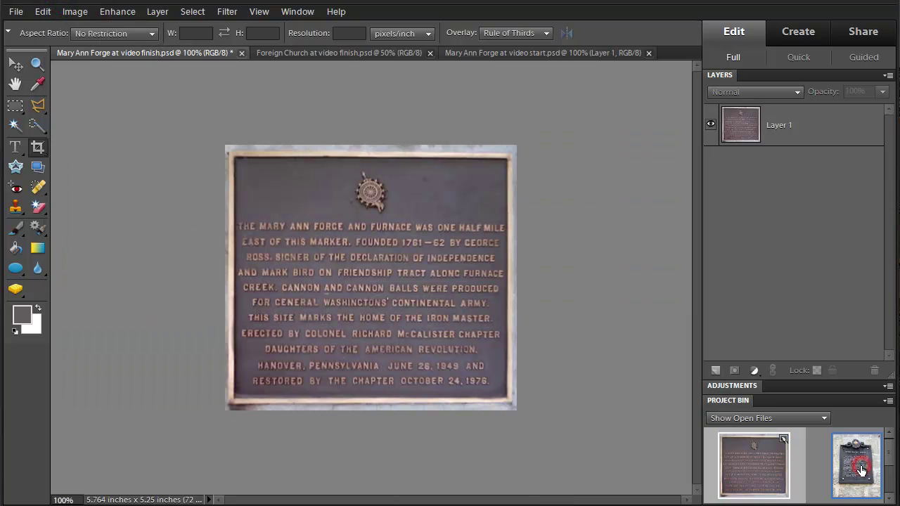
double_click(860, 471)
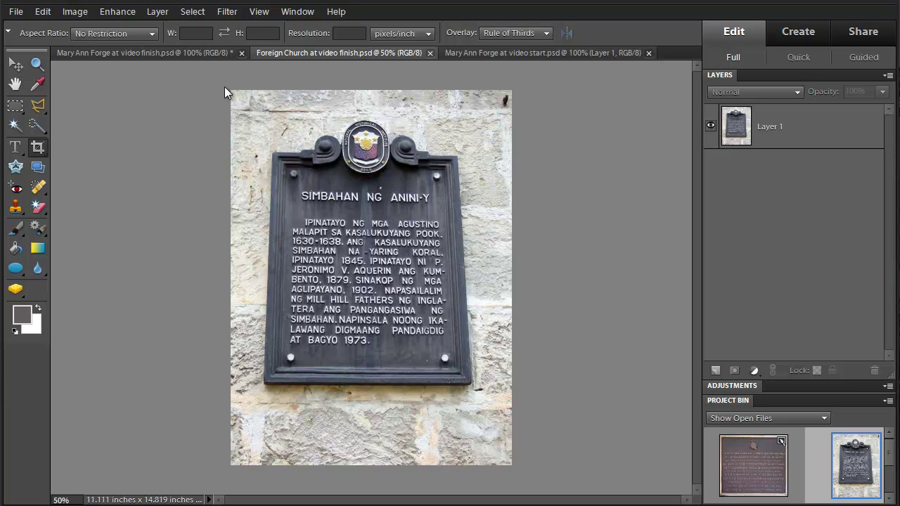
- Apply Correct Camera Distortion to the church plaque with vertical perspective -42 and horizontal perspective +7
left_click(226, 12)
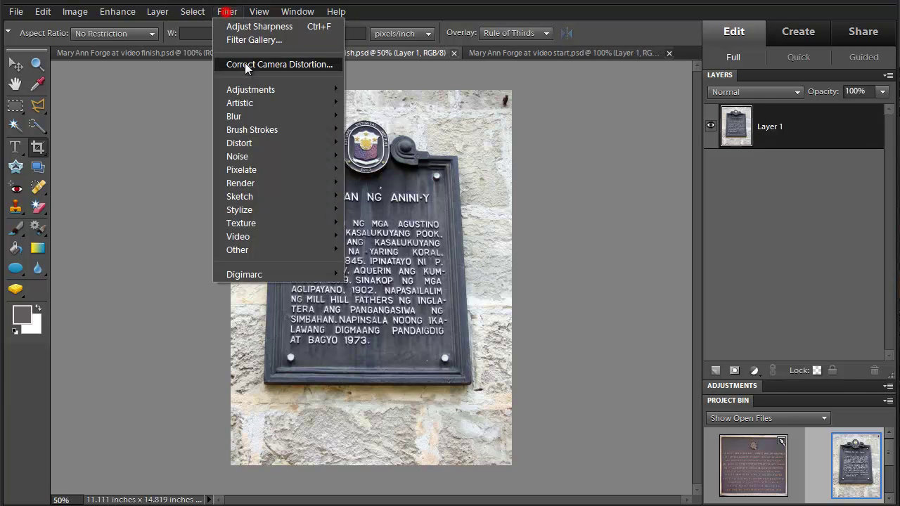
left_click(229, 64)
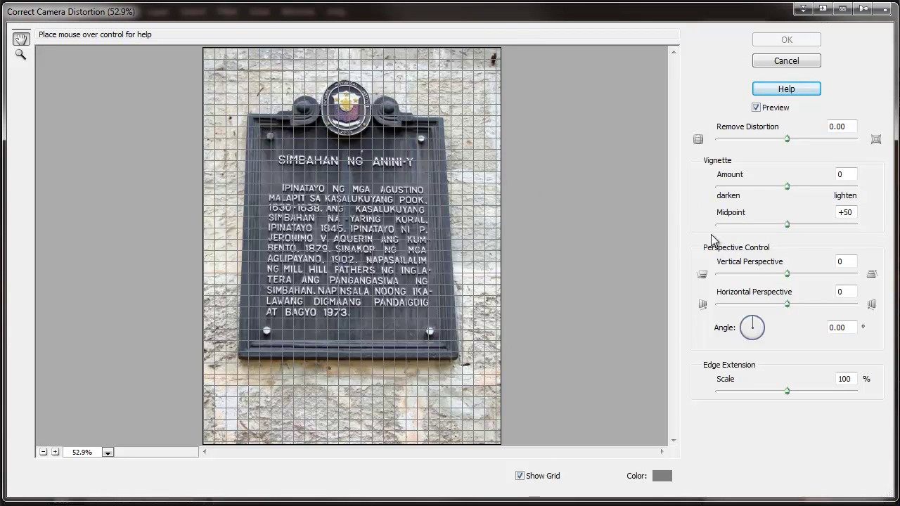
left_click(787, 274)
left_click_drag(787, 276, 759, 243)
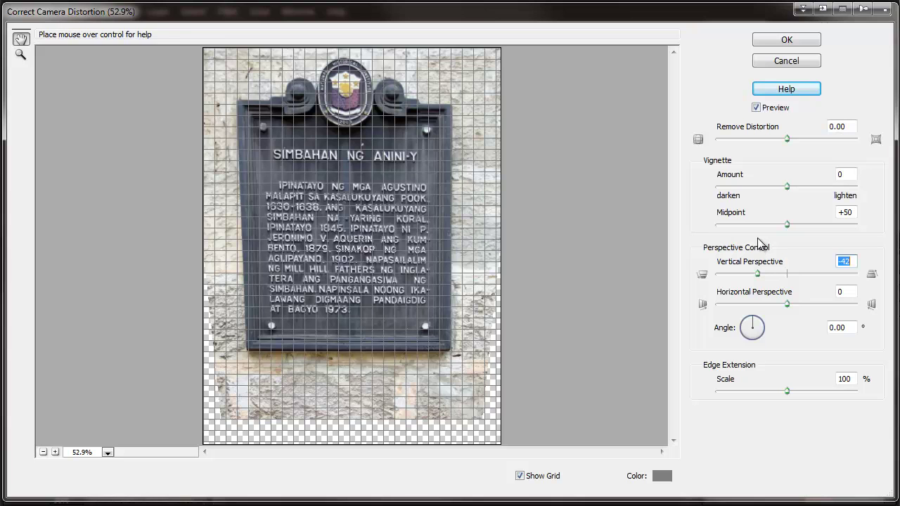
left_click(788, 305)
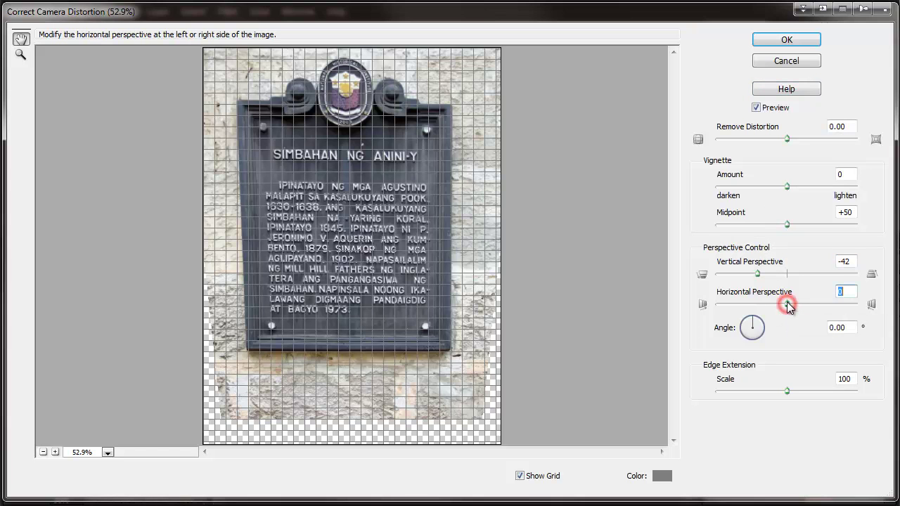
left_click_drag(788, 305, 795, 305)
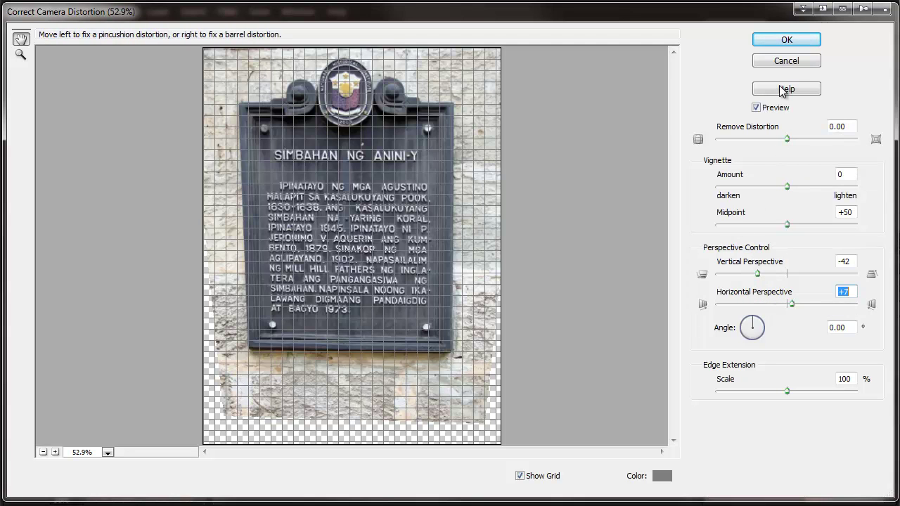
left_click(781, 42)
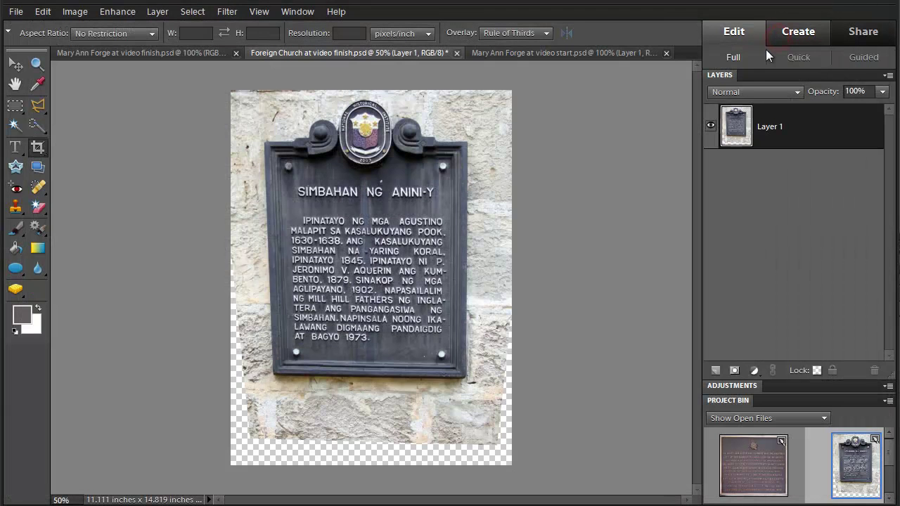
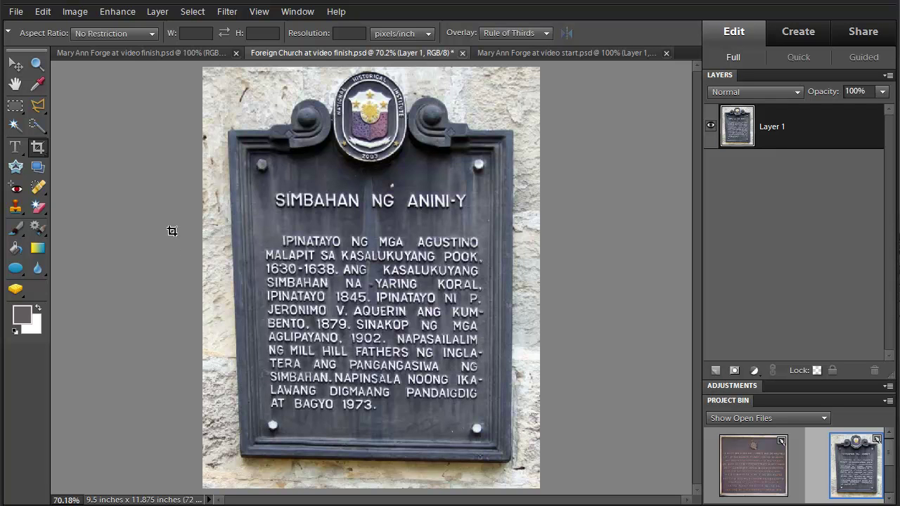
- Skew the cropped church plaque layer outward from its lower-left corner to 104.6% width and commit the transformation
left_click(74, 11)
mouse_move(113, 40)
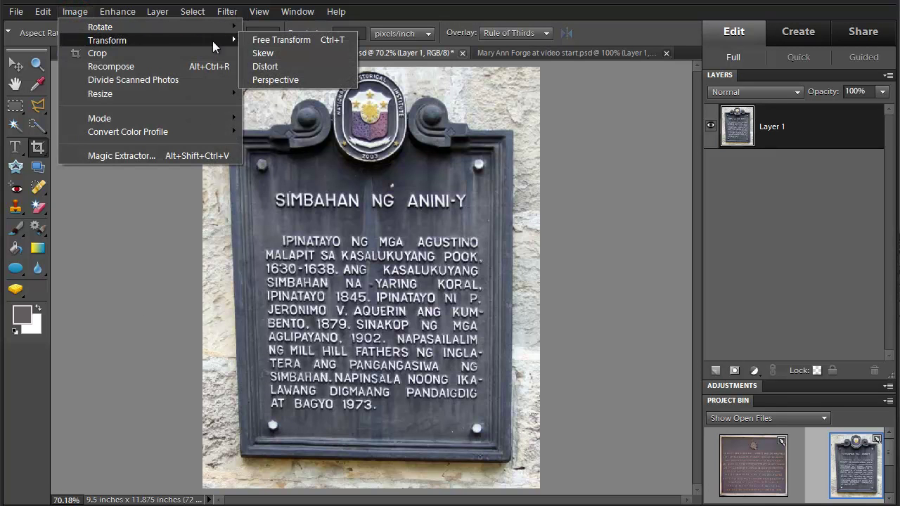
left_click(273, 53)
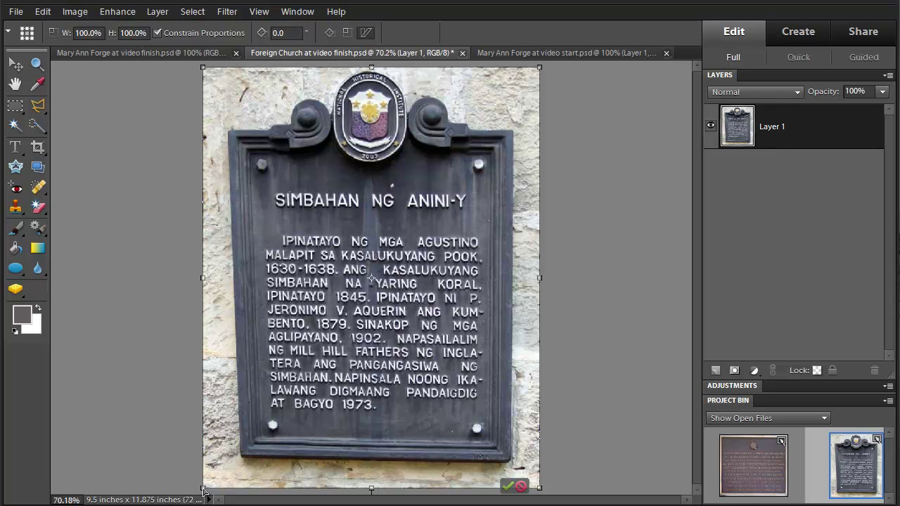
left_click_drag(203, 490, 187, 500)
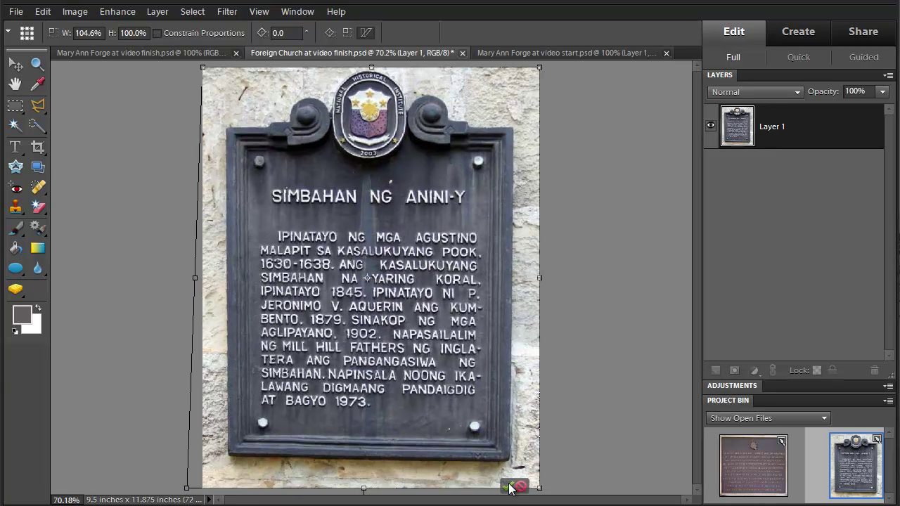
key("c")
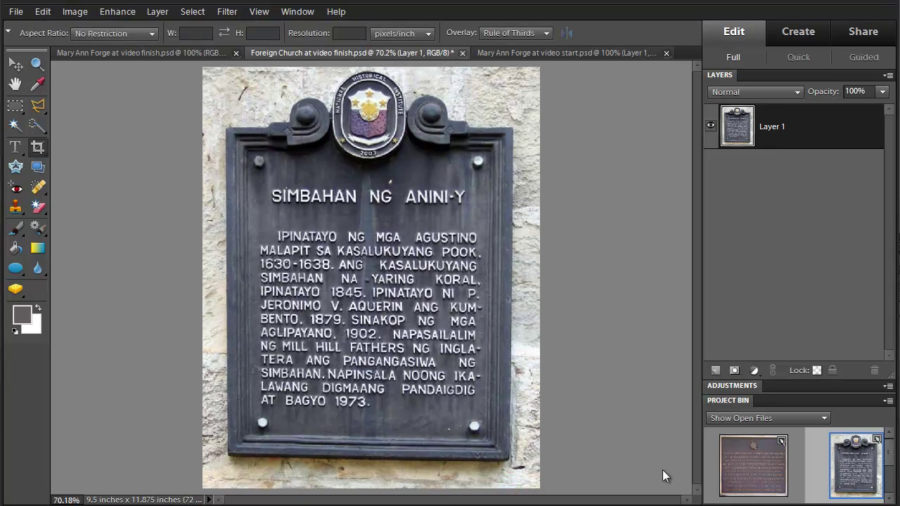
left_click(688, 491)
- Skew the church plaque layer downward from its lower-left corner to 101.7% height, commit it and deselect the layer
left_click(15, 64)
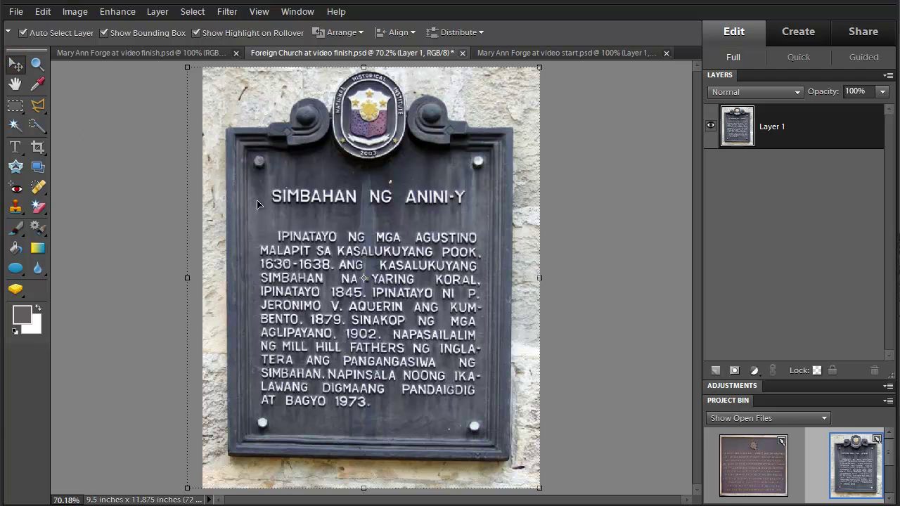
left_click(83, 14)
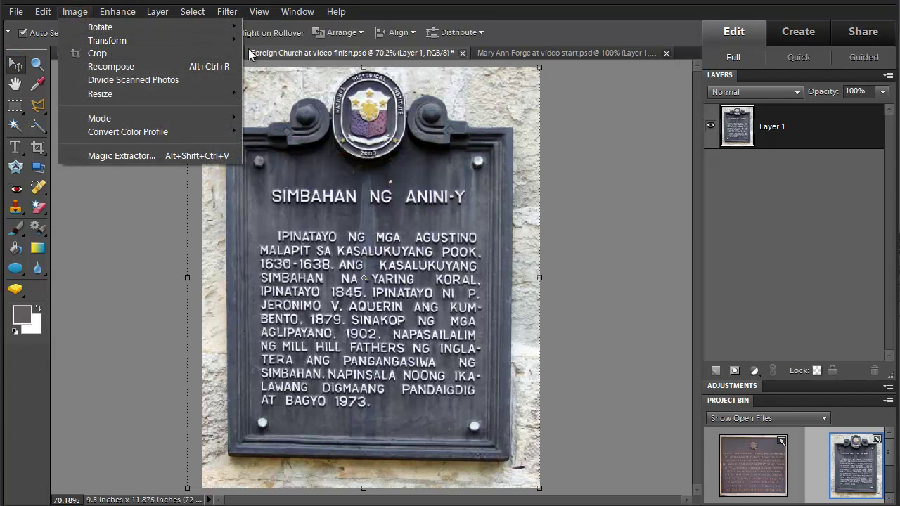
mouse_move(180, 40)
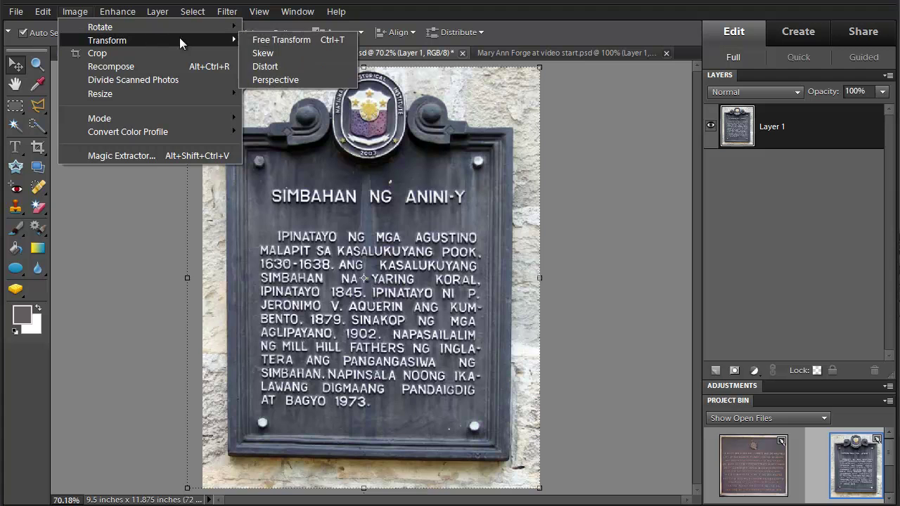
left_click(260, 53)
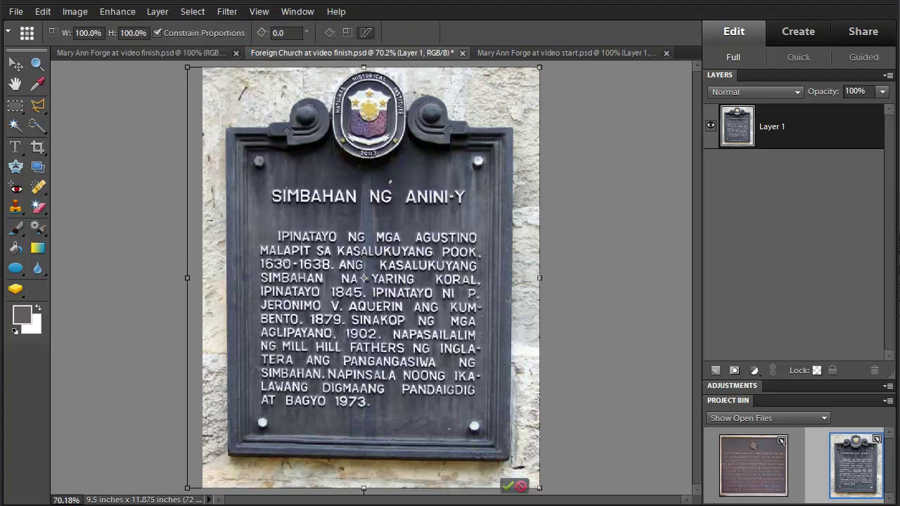
left_click_drag(188, 492, 189, 498)
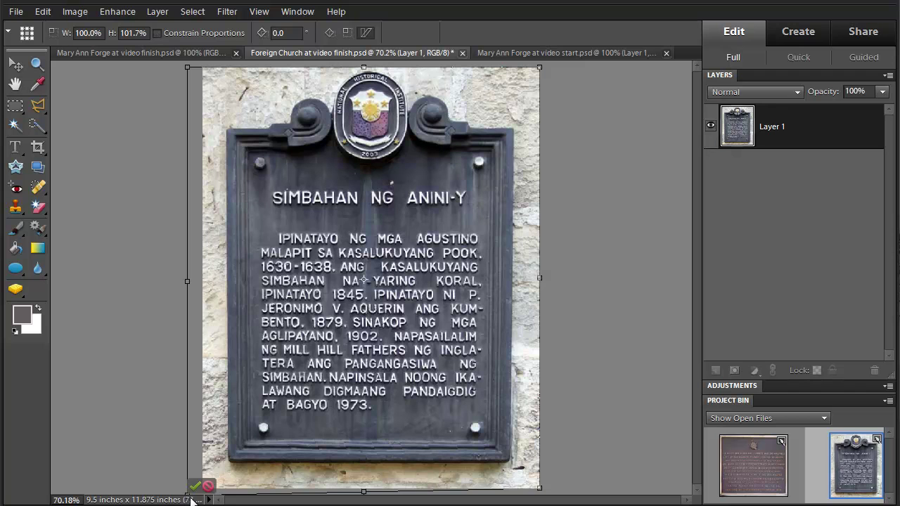
key("Return")
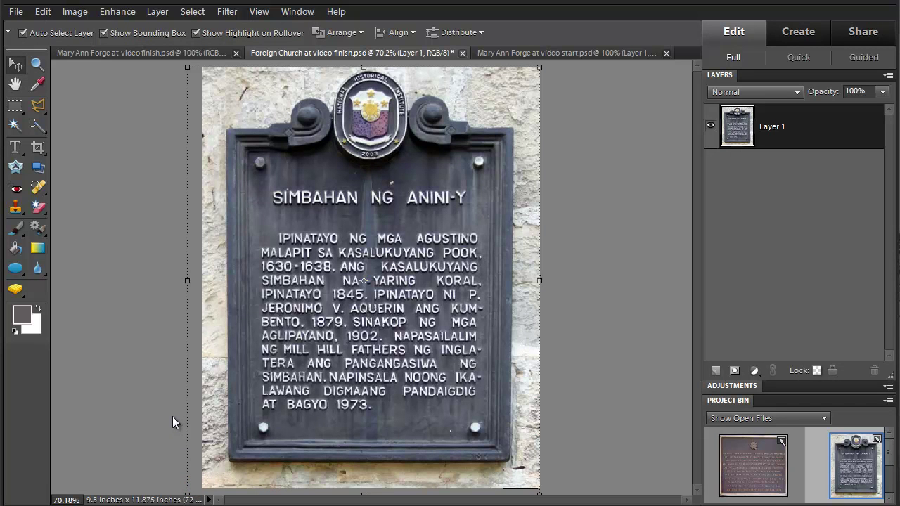
left_click(156, 395)
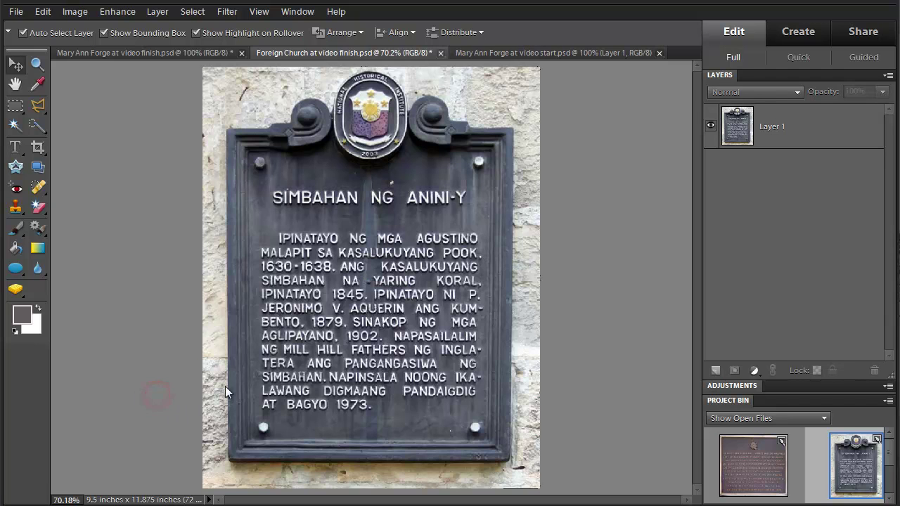